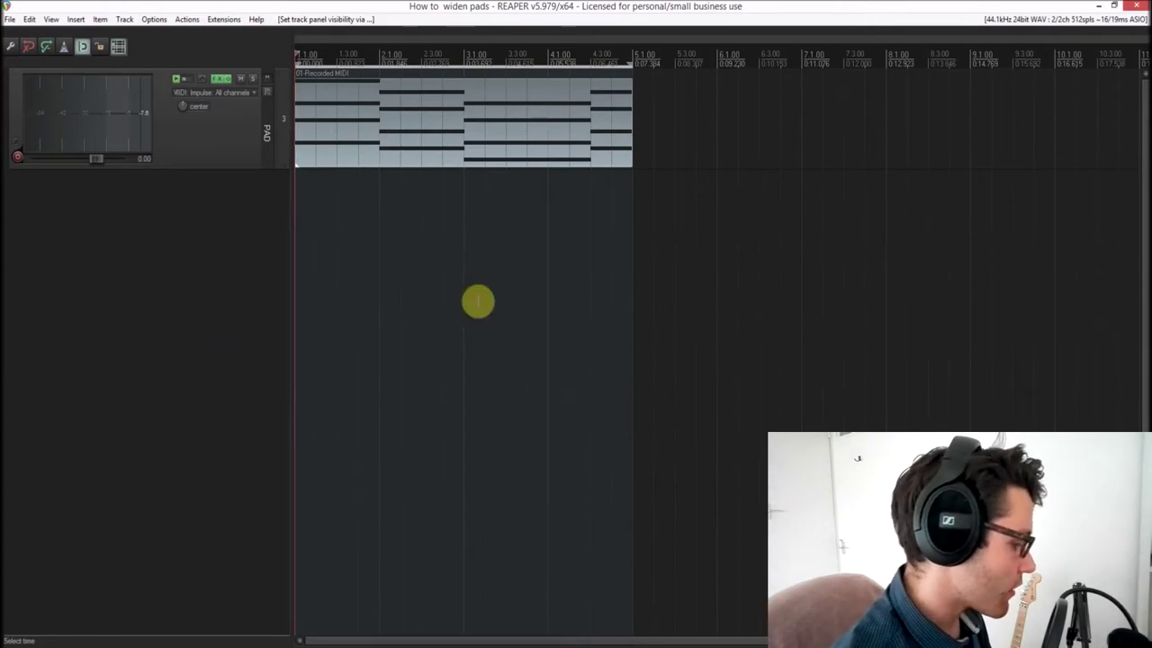
# Step: Enlarge the PAD track lane to show its MIDI chords and play the pad back
pyautogui.scroll(-1, 466, 333)
pyautogui.scroll(3, 467, 332)
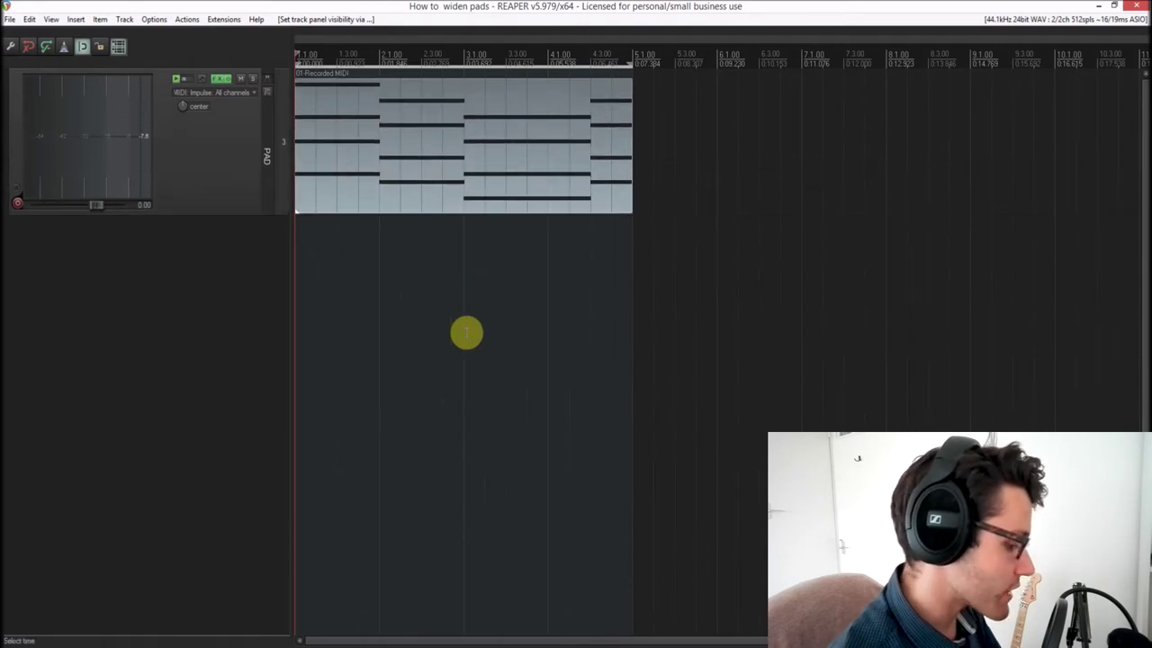
pyautogui.press('space')
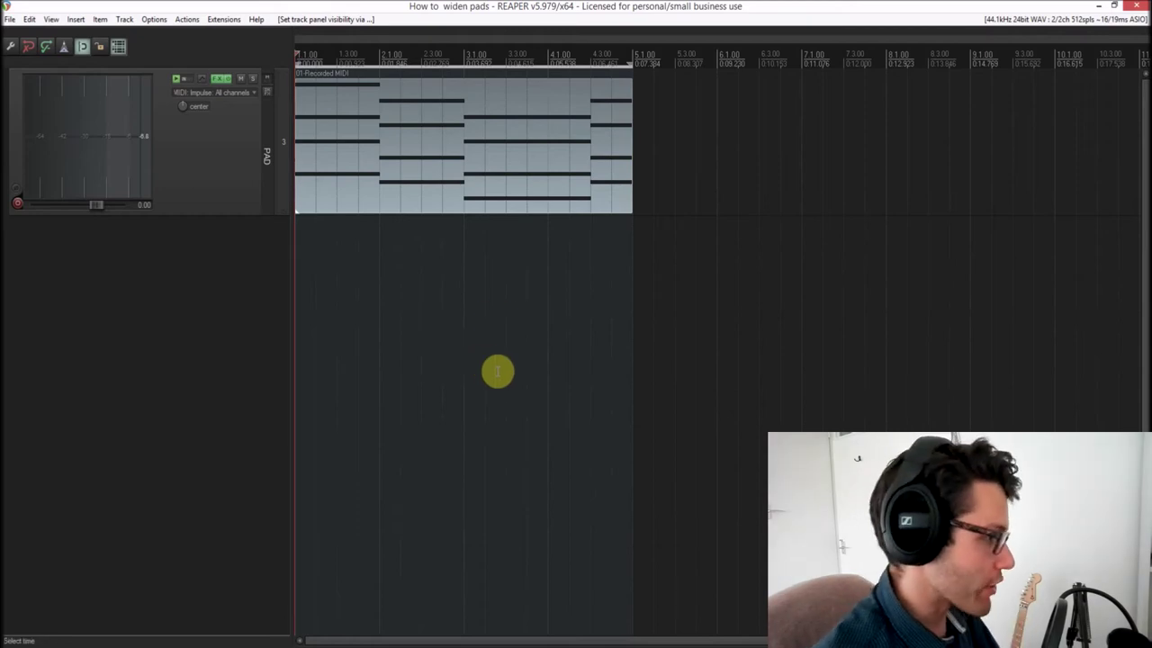
# Step: Insert ShaperBox from the Creative folder after Massive in the PAD track's FX chain
pyautogui.click(218, 80)
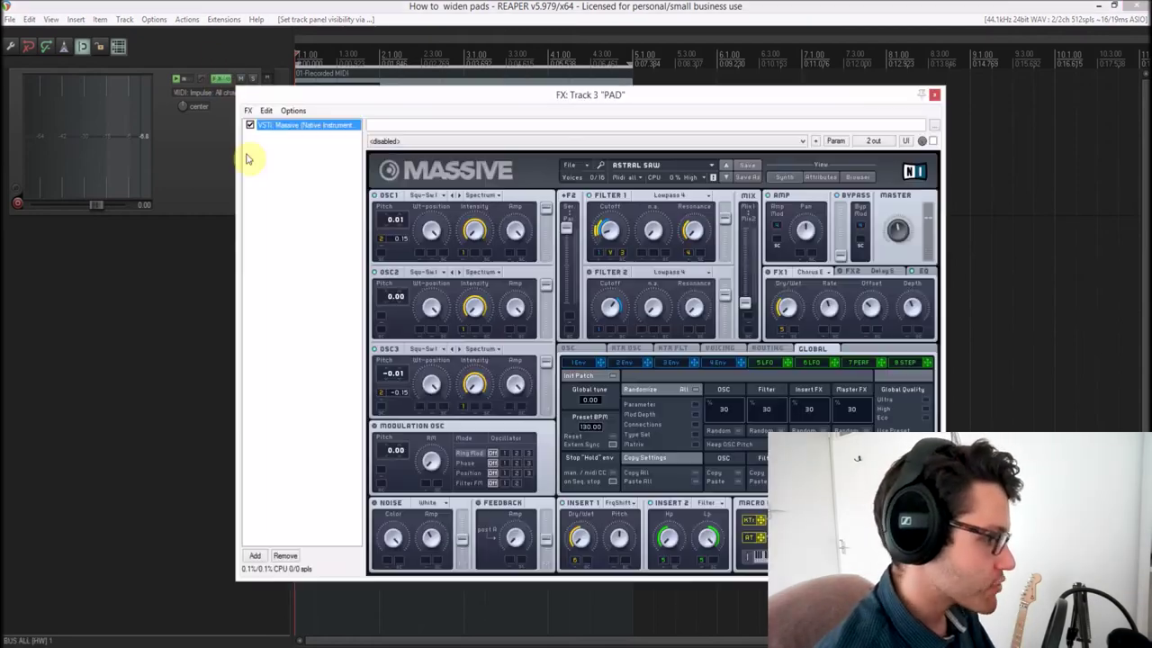
pyautogui.click(253, 554)
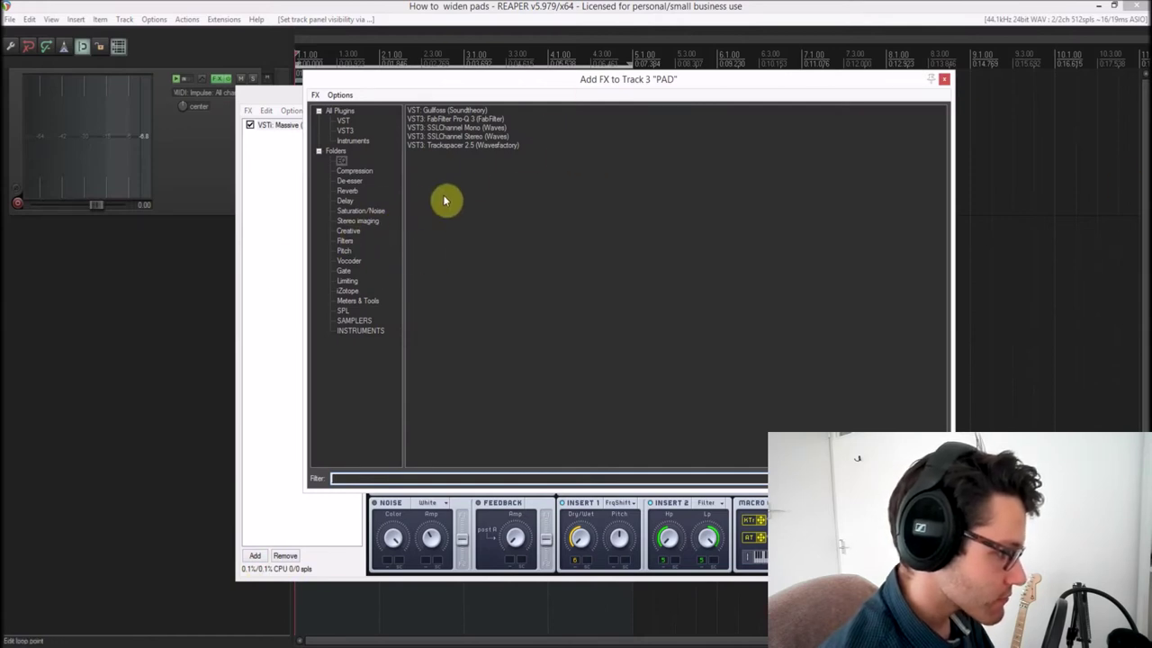
pyautogui.click(346, 231)
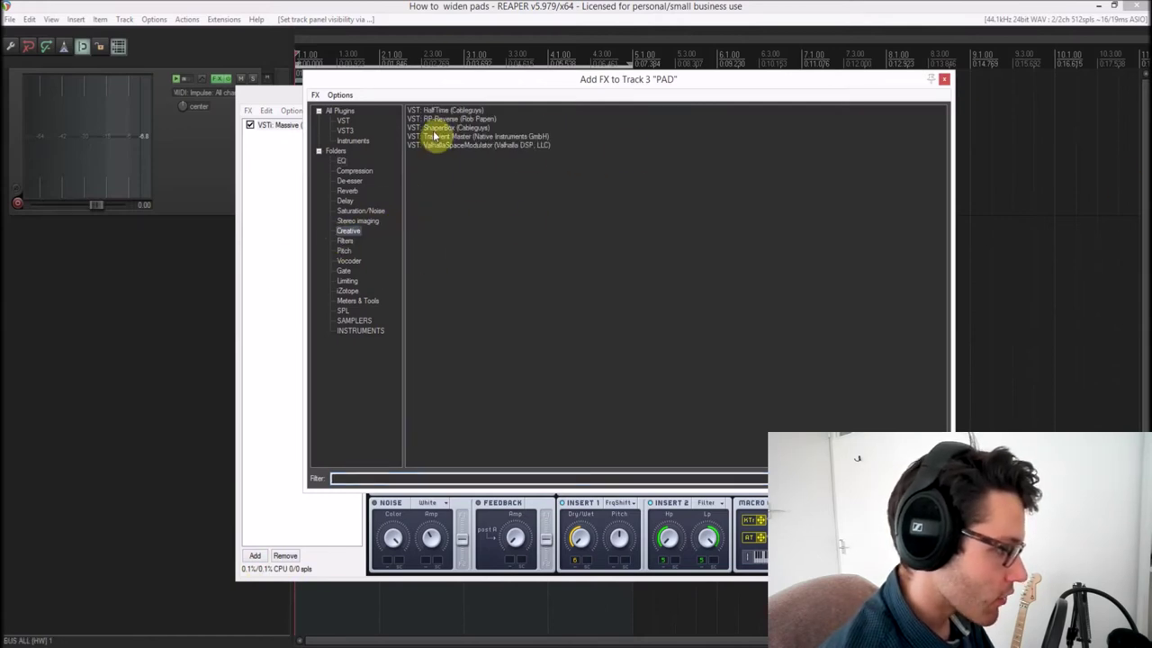
pyautogui.doubleClick(468, 128)
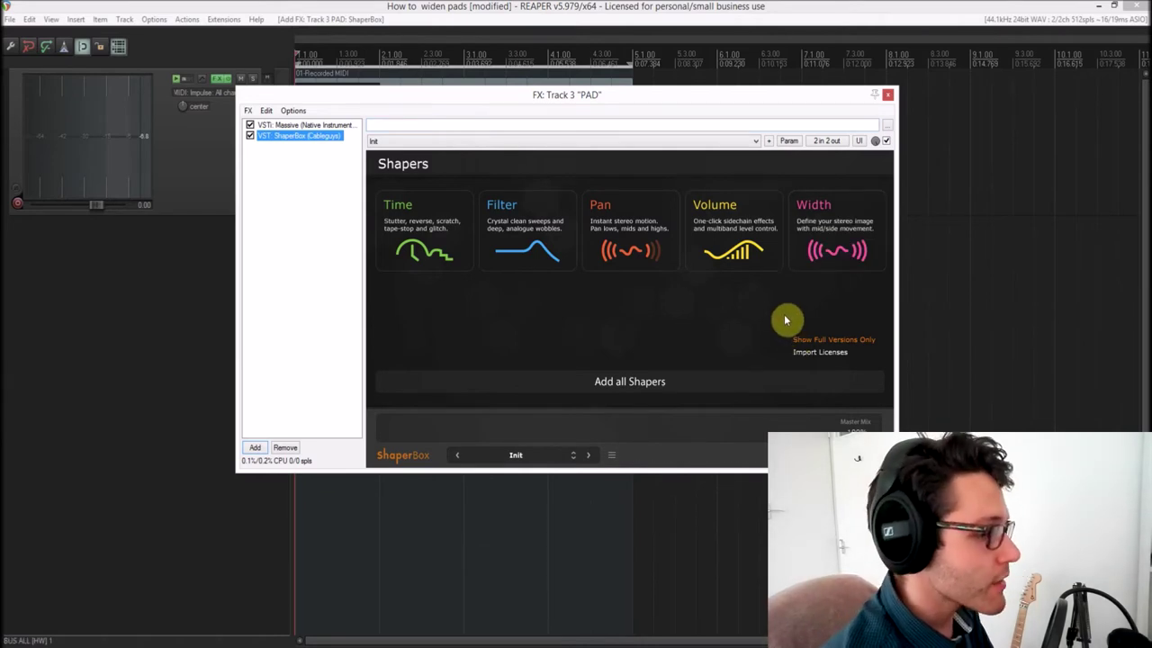
pyautogui.moveTo(849, 237)
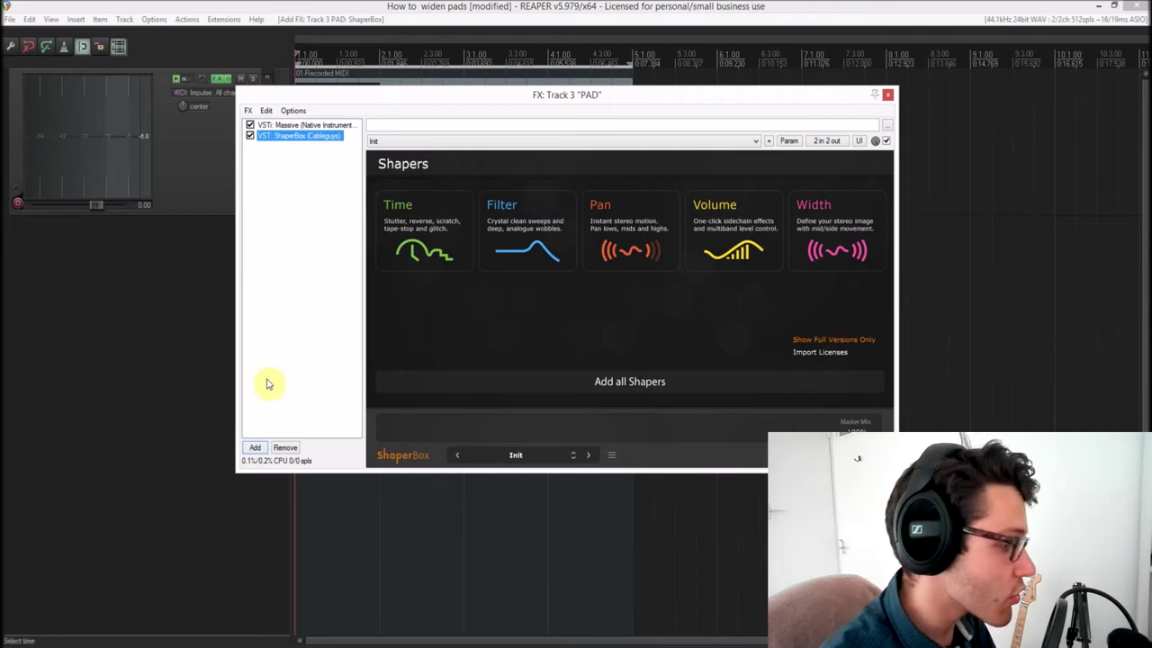
pyautogui.click(252, 449)
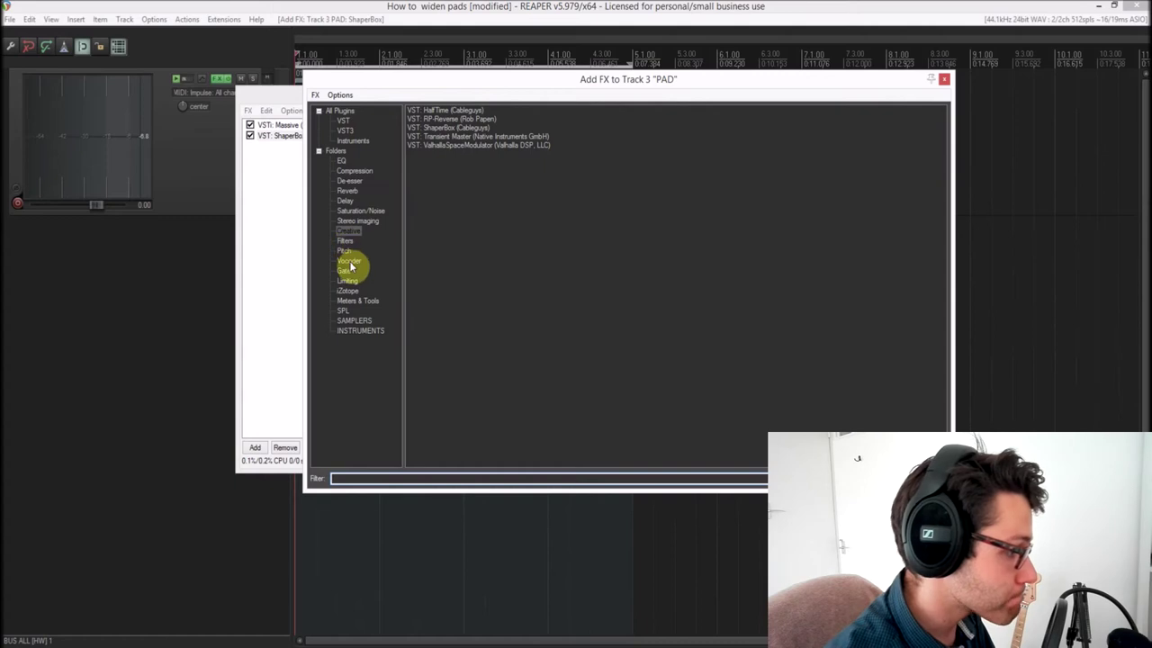
pyautogui.click(357, 223)
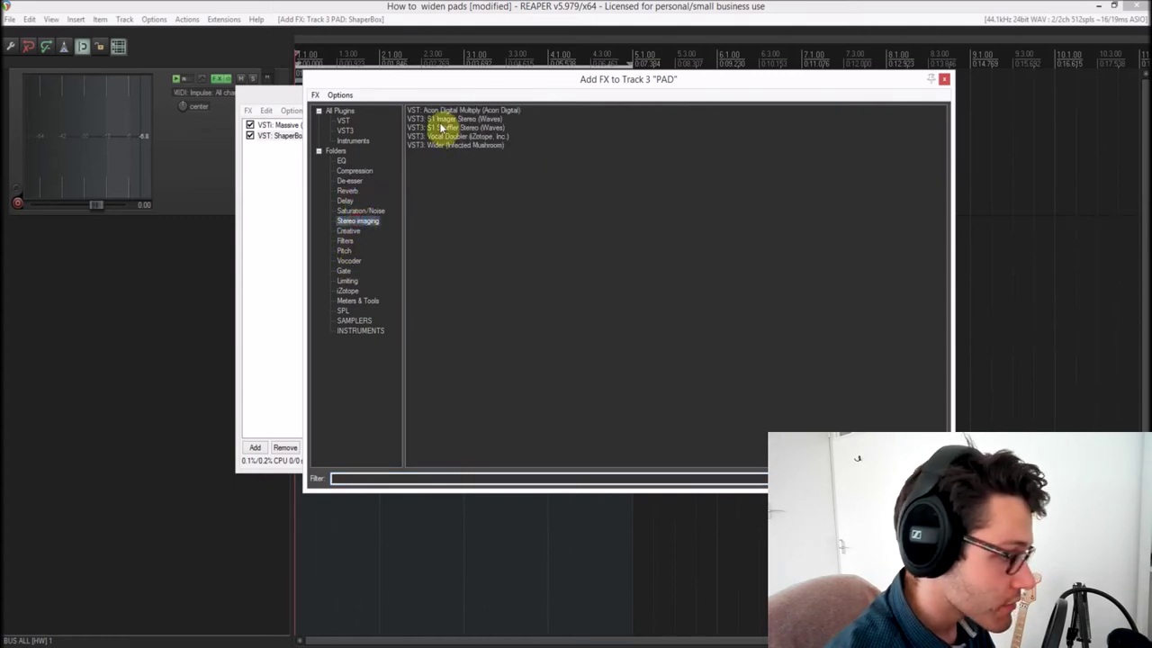
pyautogui.click(440, 113)
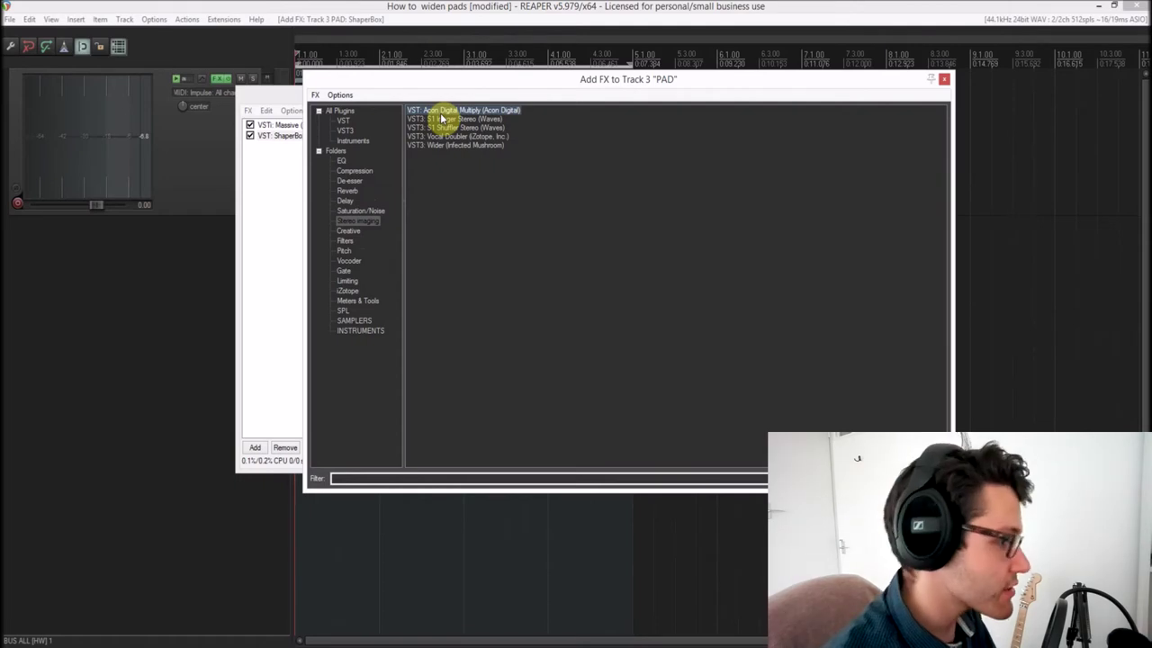
pyautogui.click(459, 119)
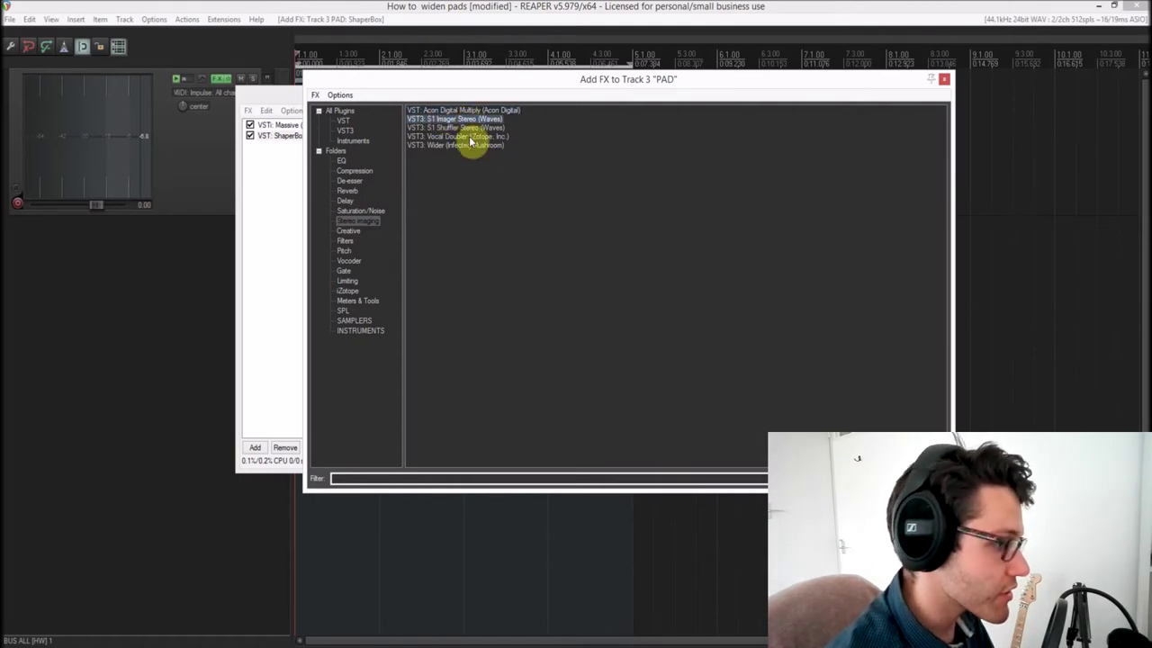
pyautogui.click(448, 138)
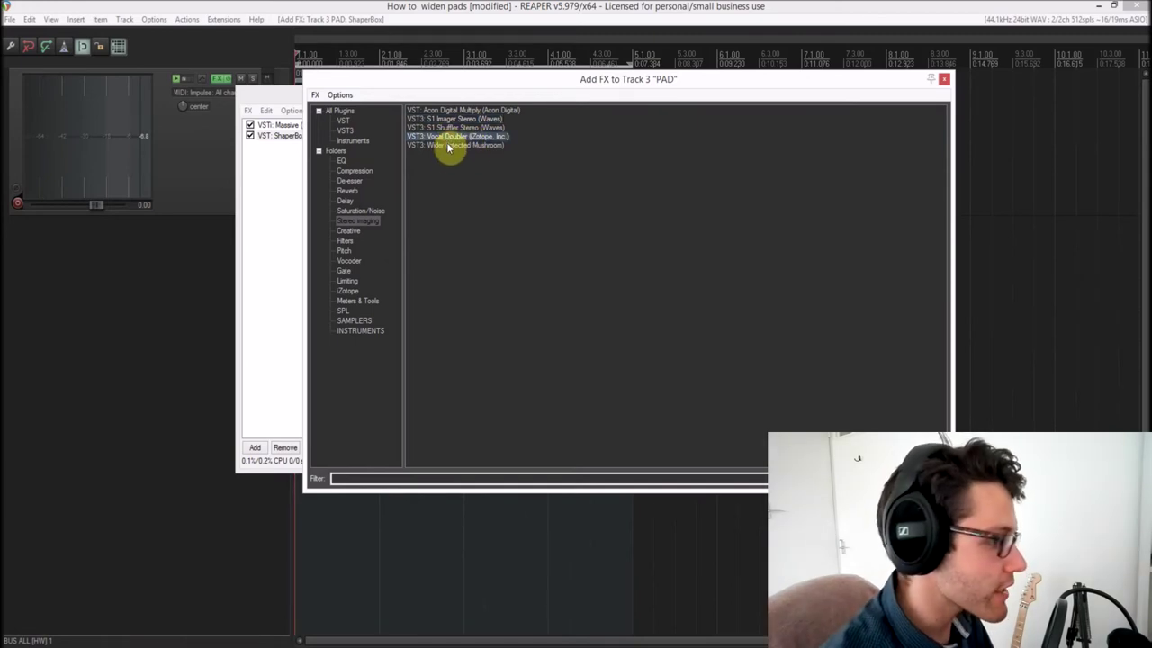
pyautogui.click(446, 146)
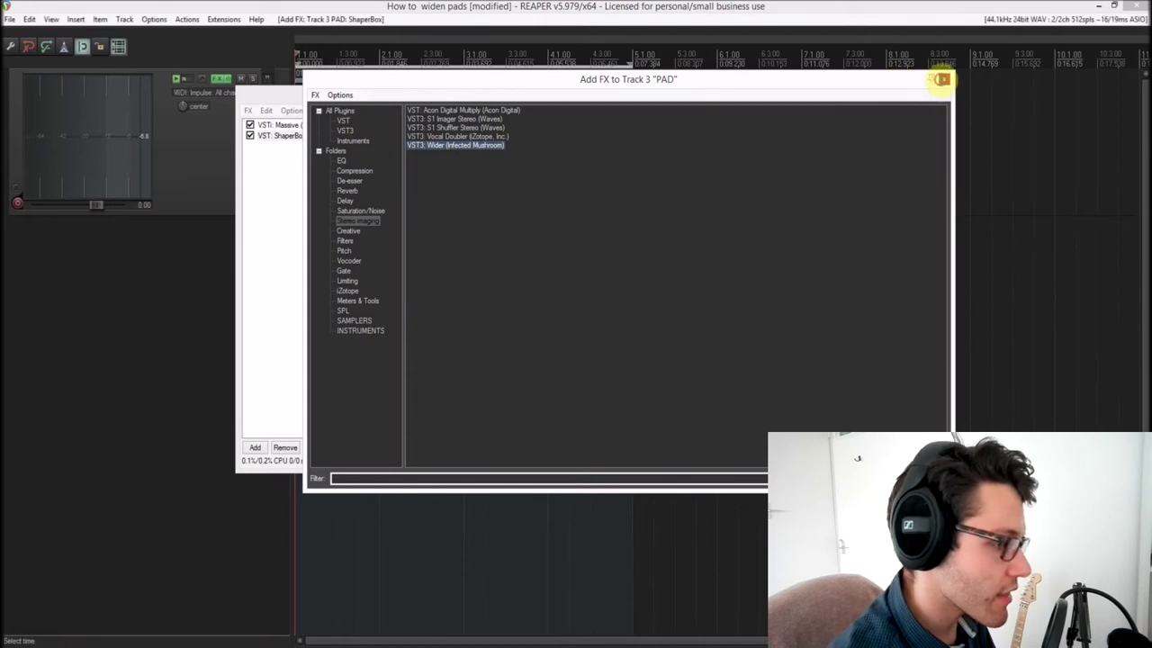
pyautogui.click(943, 79)
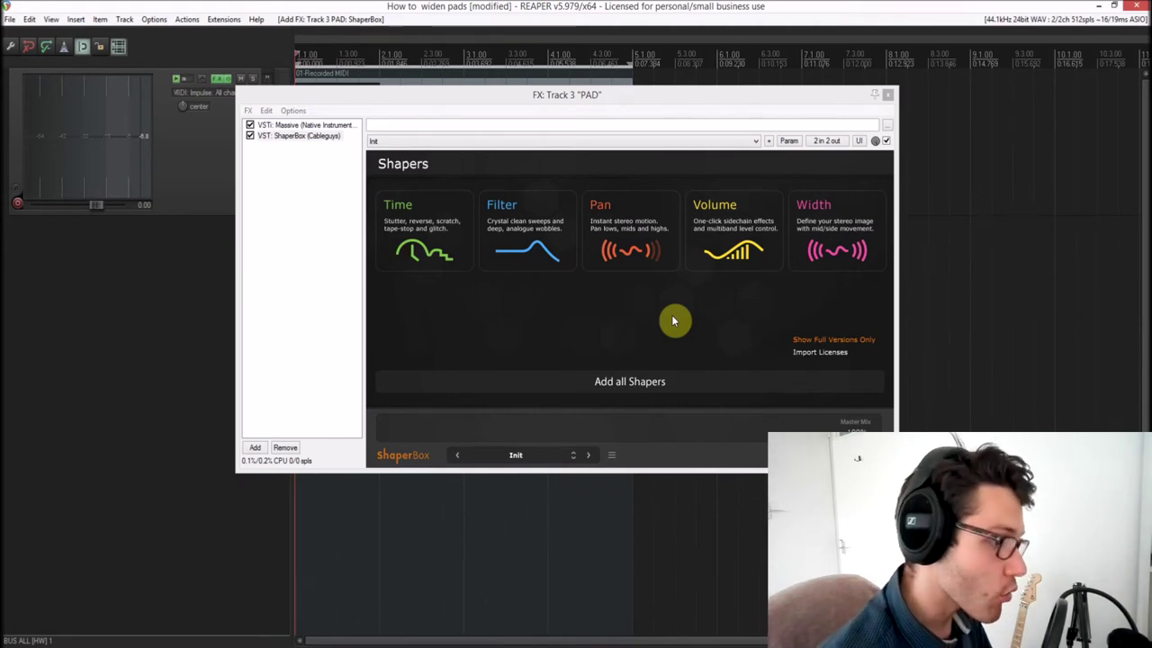
# Step: Add a Pan shaper, nudge the high band split, and solo the band while playing
pyautogui.click(642, 218)
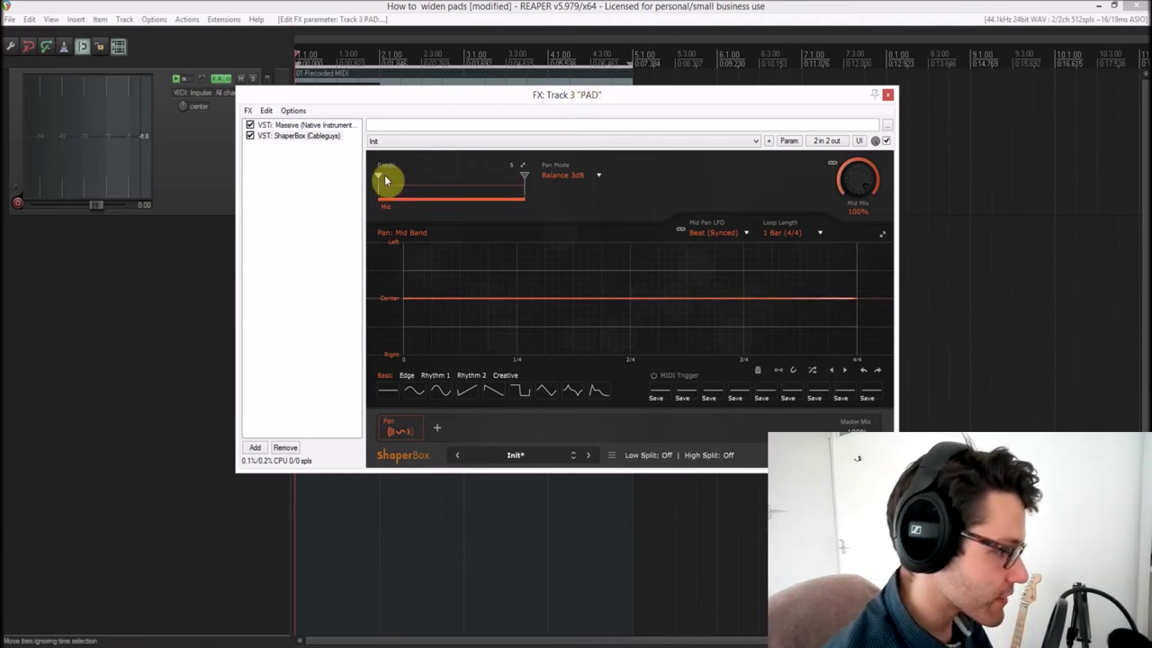
pyautogui.moveTo(522, 177); pyautogui.dragTo(477, 177)
pyautogui.click(509, 167)
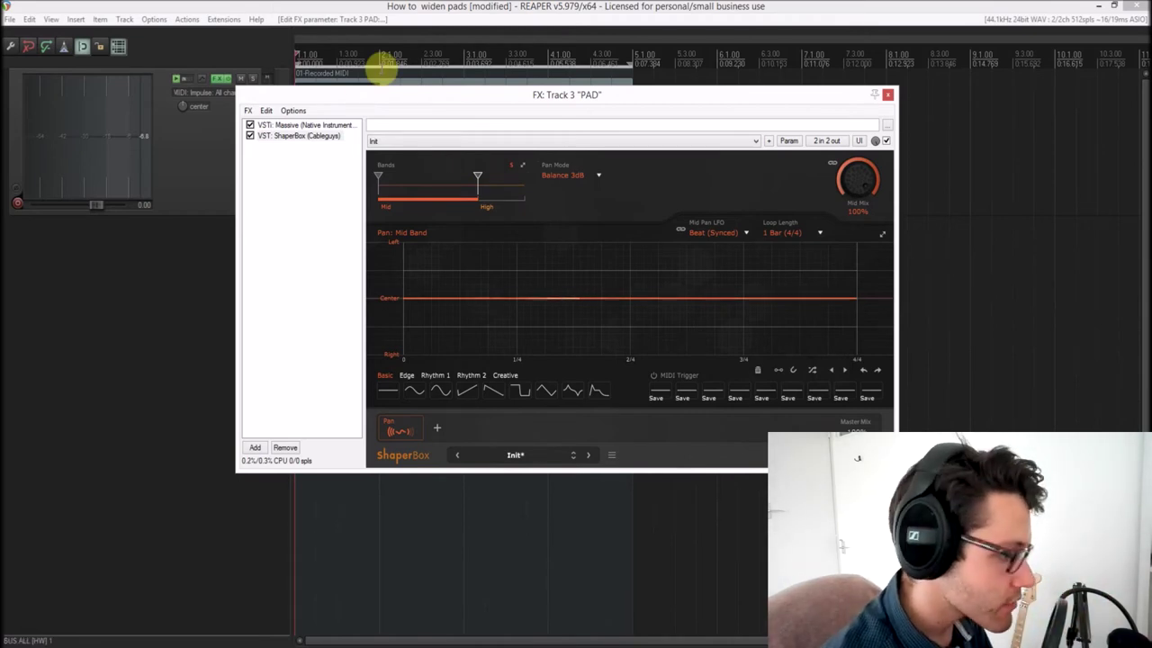
pyautogui.press('space')
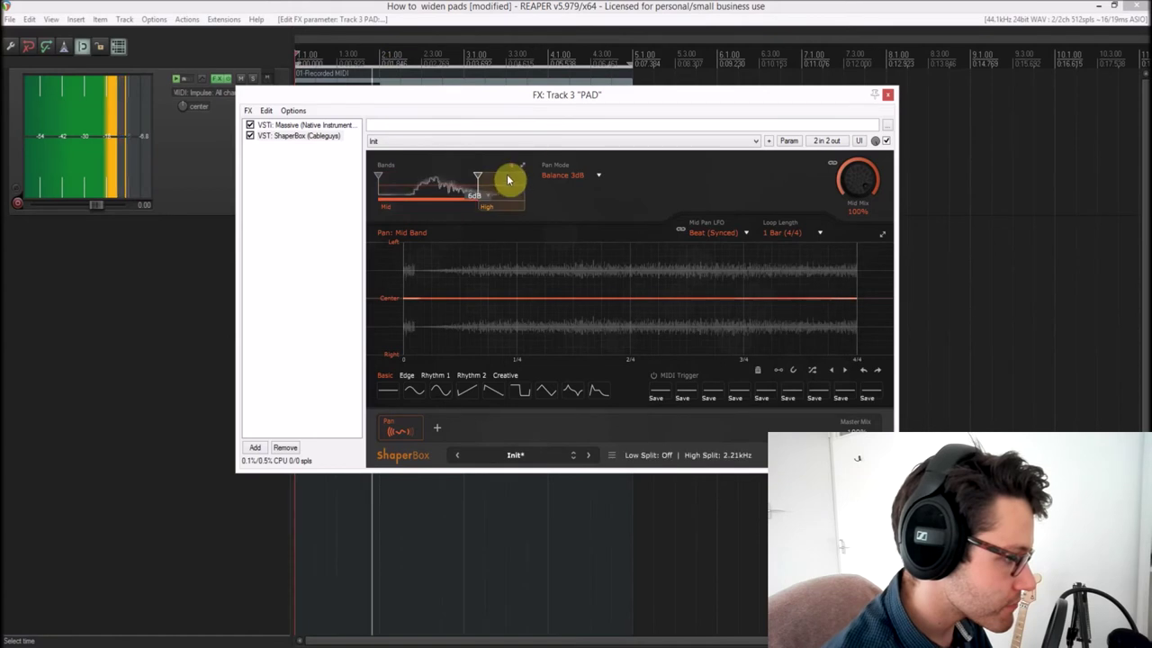
# Step: Set the high band split to about 2.81kHz and select the High band
pyautogui.moveTo(477, 177); pyautogui.dragTo(499, 196)
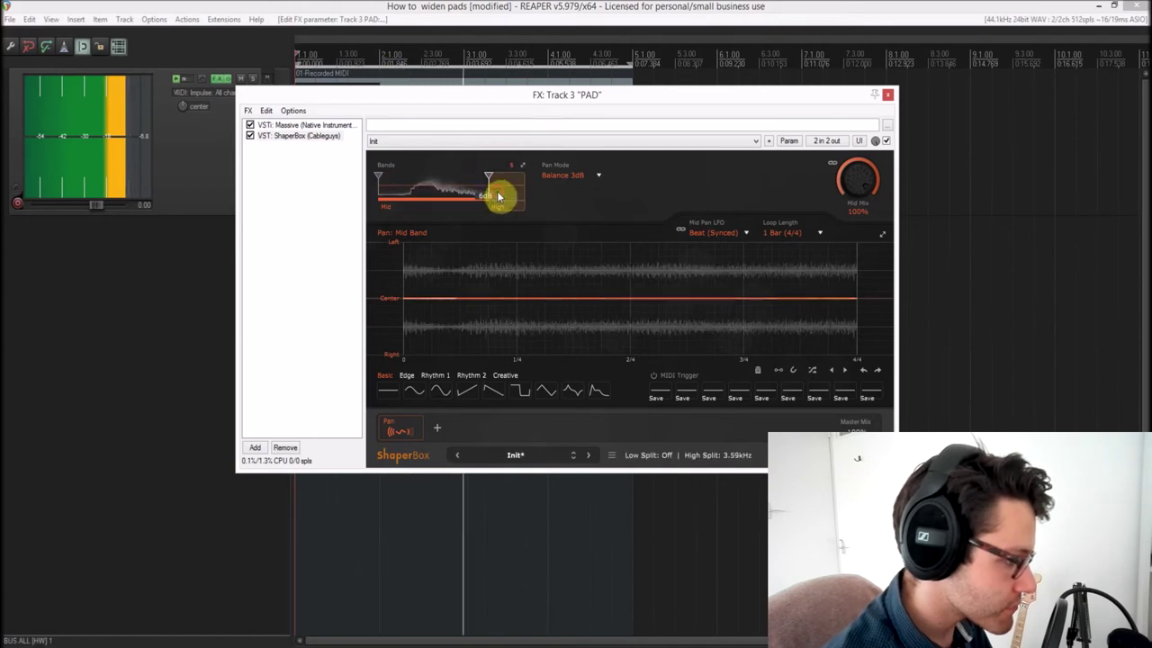
pyautogui.click(496, 192)
pyautogui.click(489, 181)
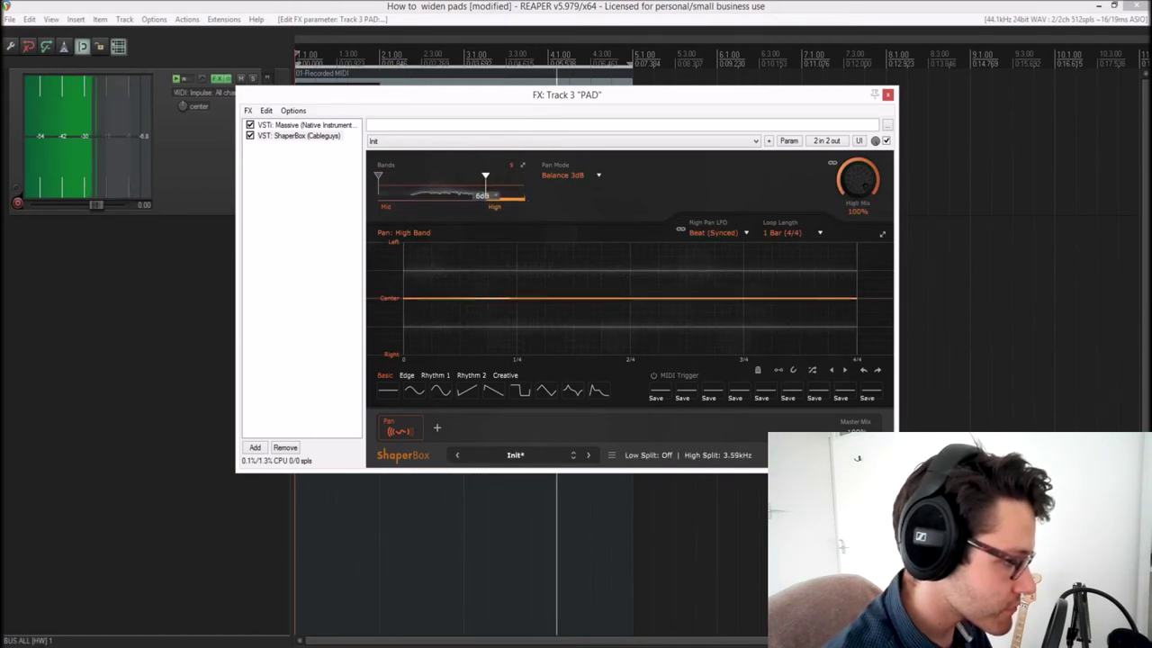
pyautogui.moveTo(487, 178); pyautogui.dragTo(483, 177)
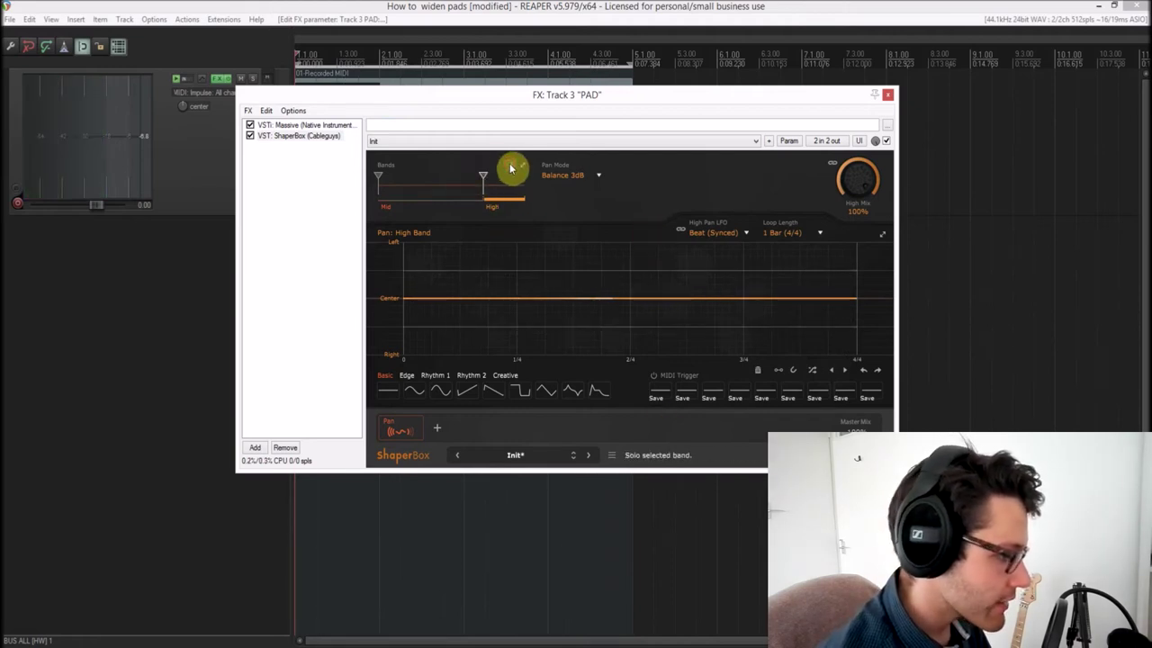
# Step: Give the High band a sine-shaped pan curve and audition it
pyautogui.click(442, 392)
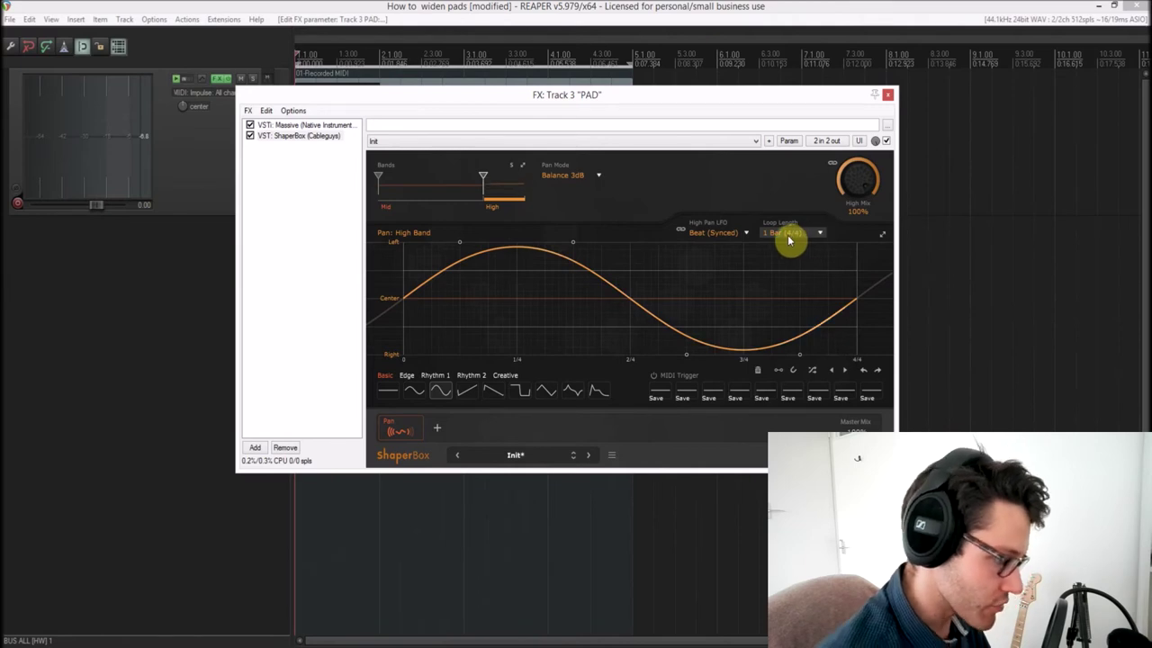
pyautogui.press('space')
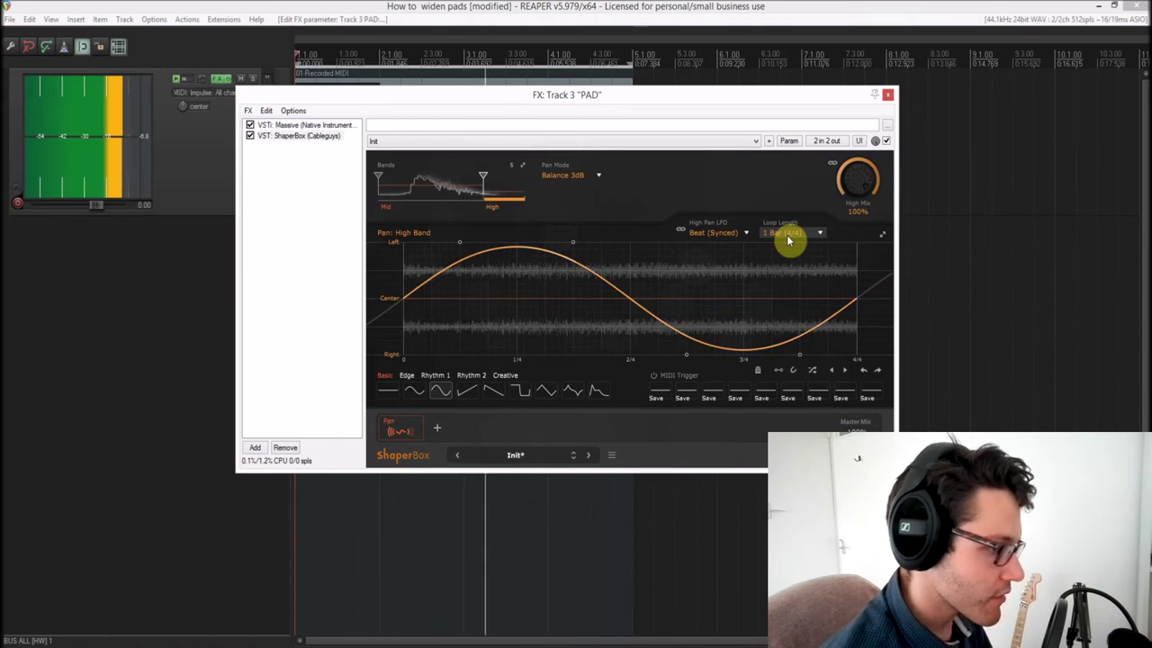
pyautogui.press('space')
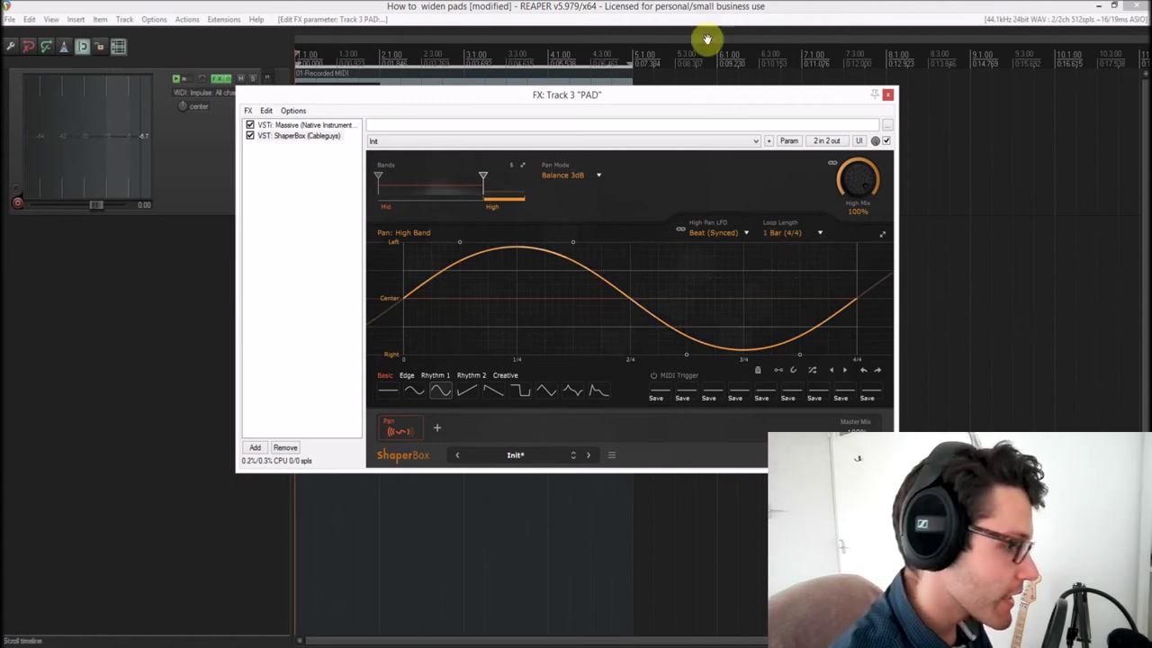
# Step: Set the high-band pan LFO loop length to 1/16 and play the faster sweep
pyautogui.click(783, 233)
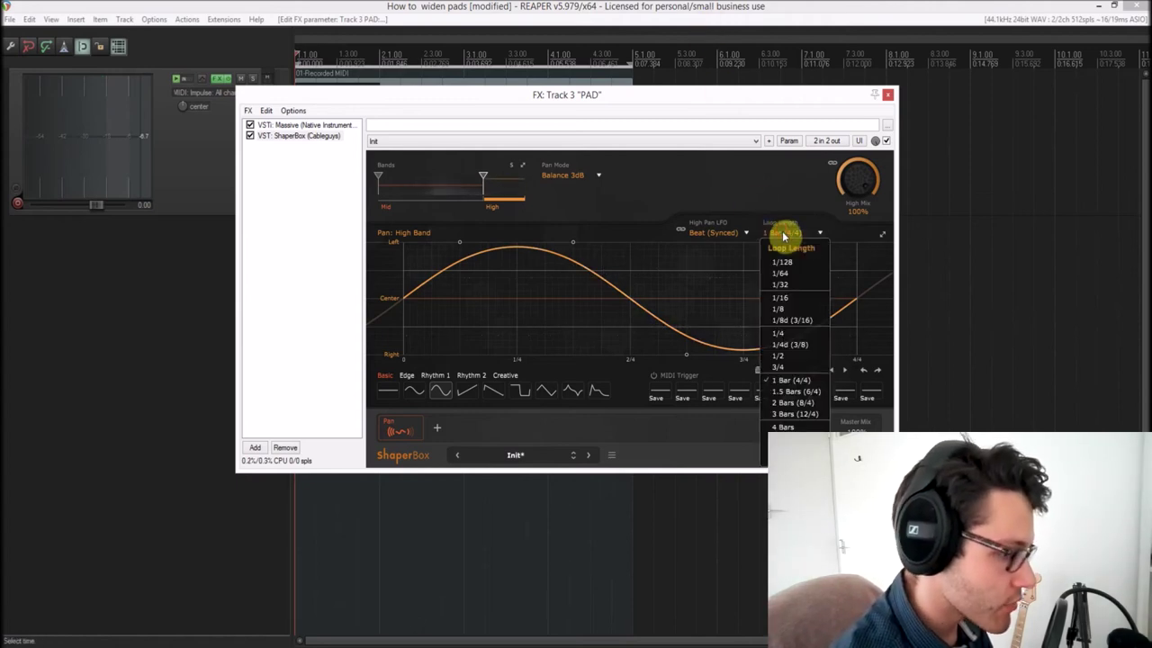
pyautogui.click(800, 300)
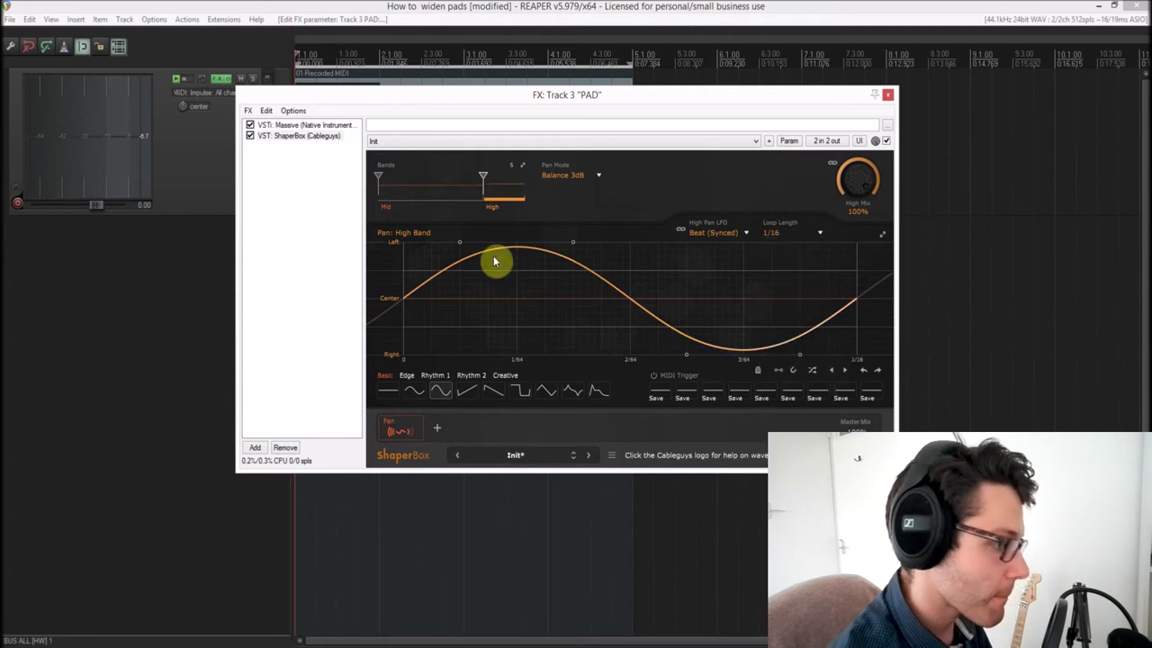
pyautogui.press('space')
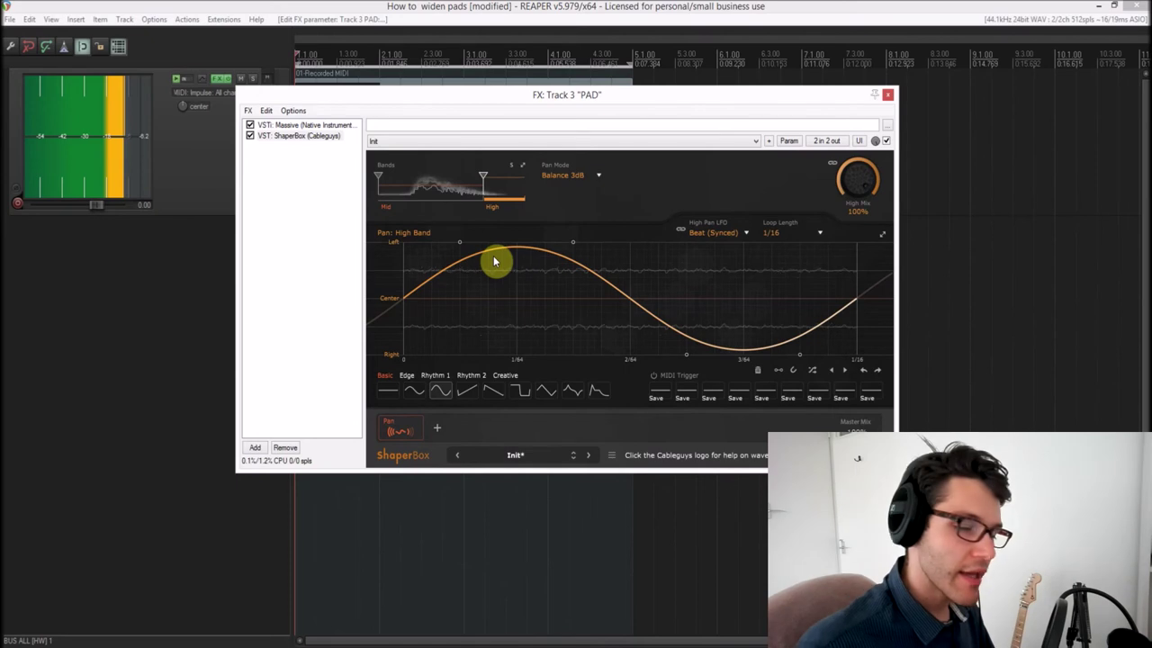
# Step: Replace the high-band pan curve with the gentler Basic Sine shape and audition it
pyautogui.press('space')
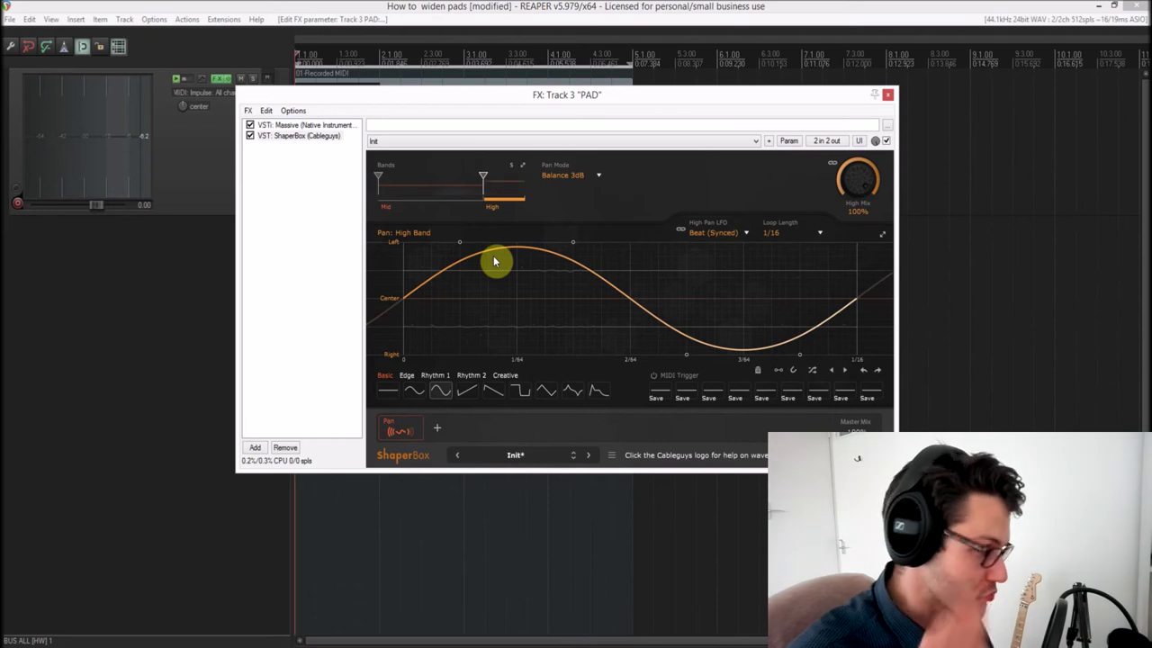
pyautogui.click(418, 394)
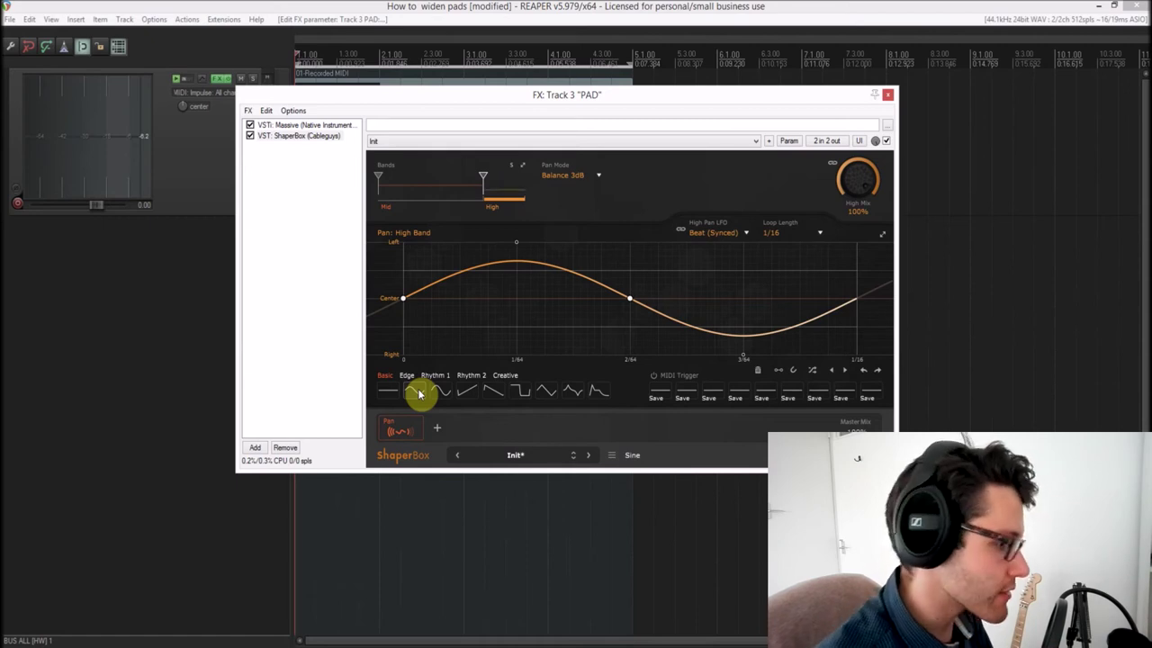
pyautogui.press('space')
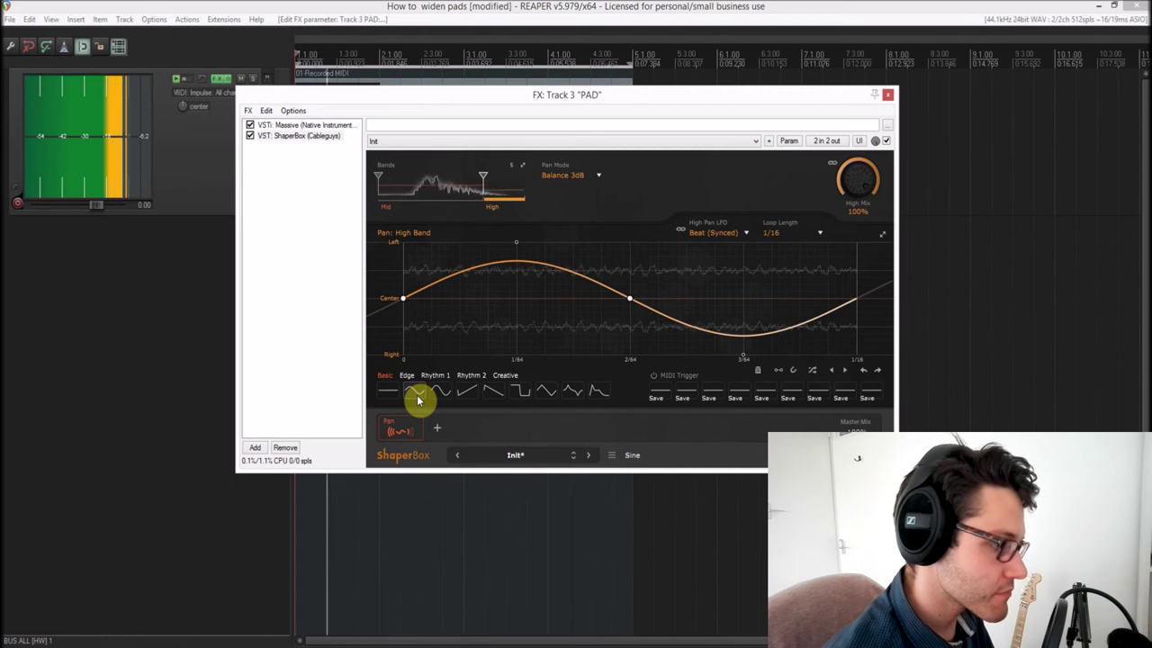
pyautogui.press('space')
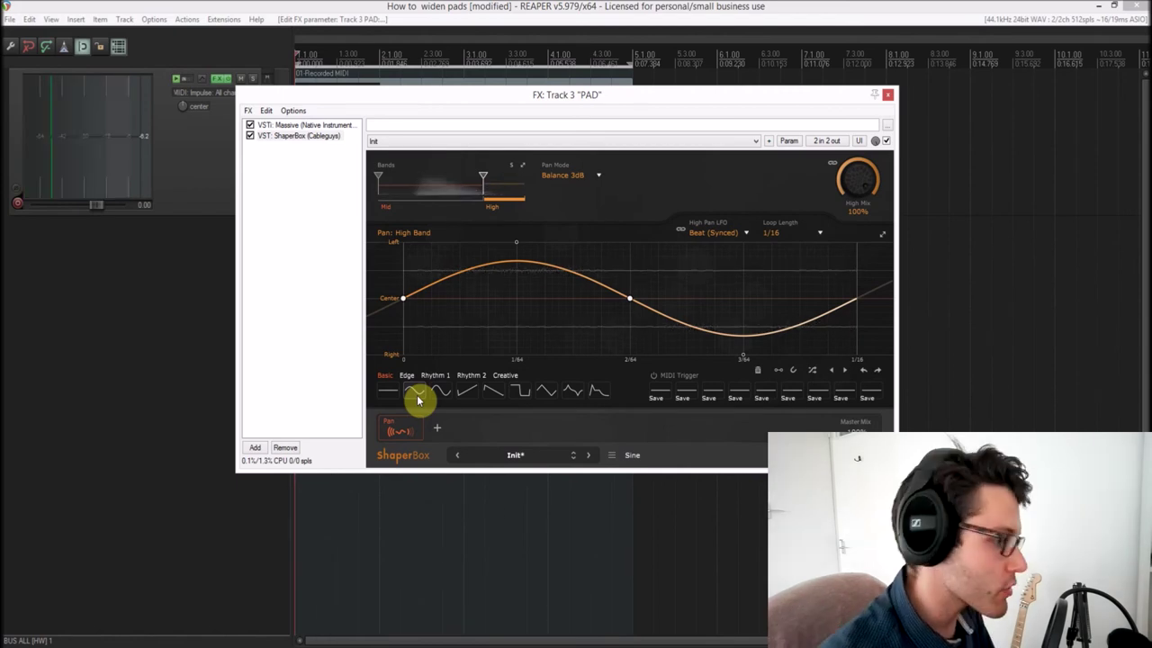
pyautogui.click(482, 178)
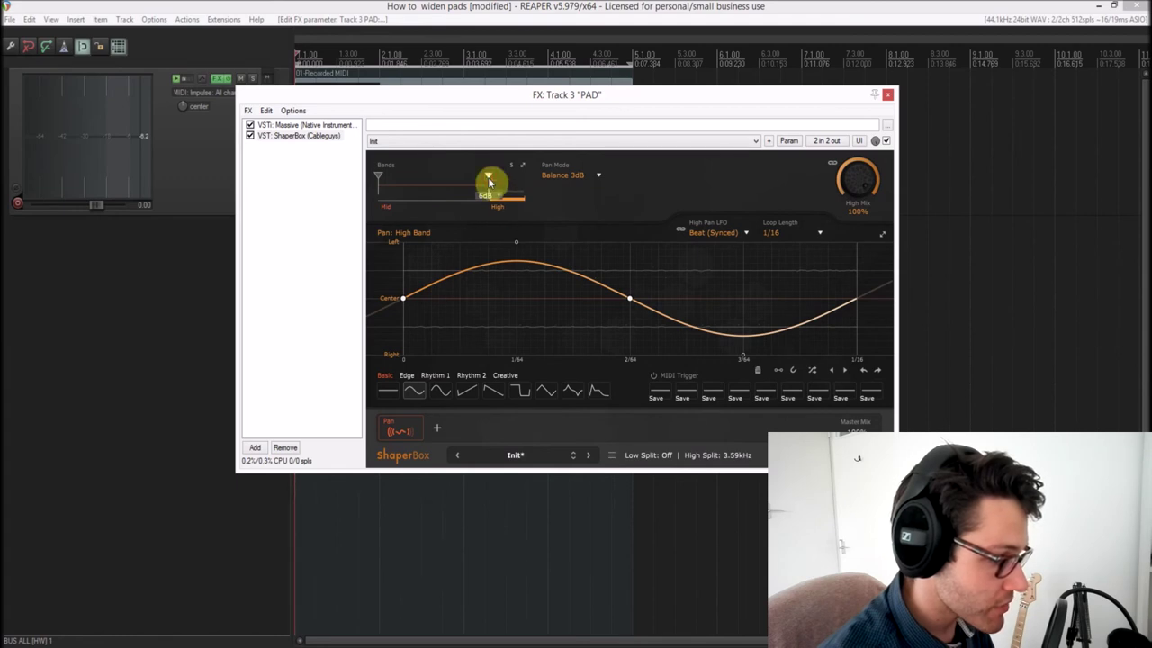
# Step: Raise the high band split to 4.82kHz while the pad plays
pyautogui.press('space')
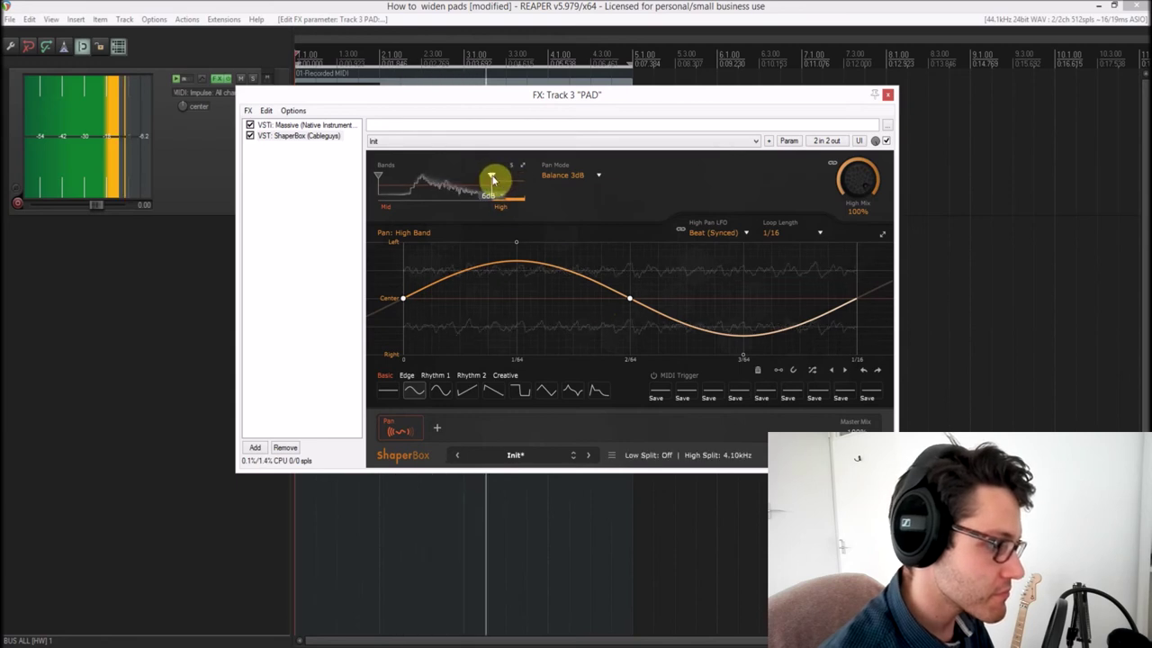
pyautogui.moveTo(493, 179); pyautogui.dragTo(496, 179)
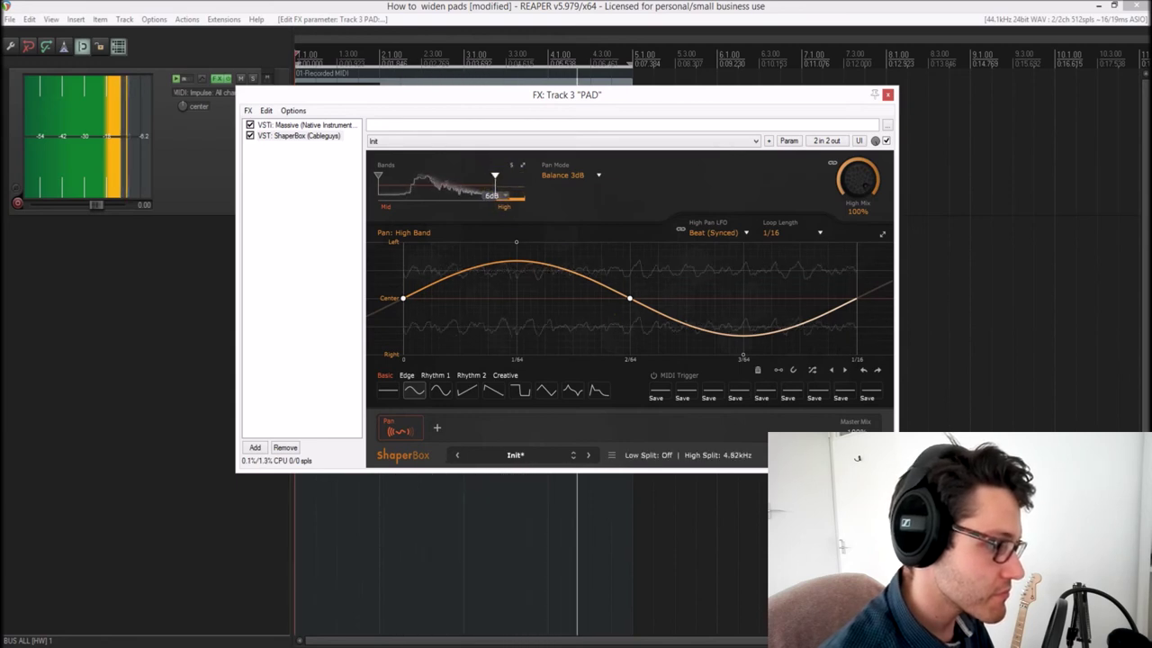
pyautogui.click(495, 180)
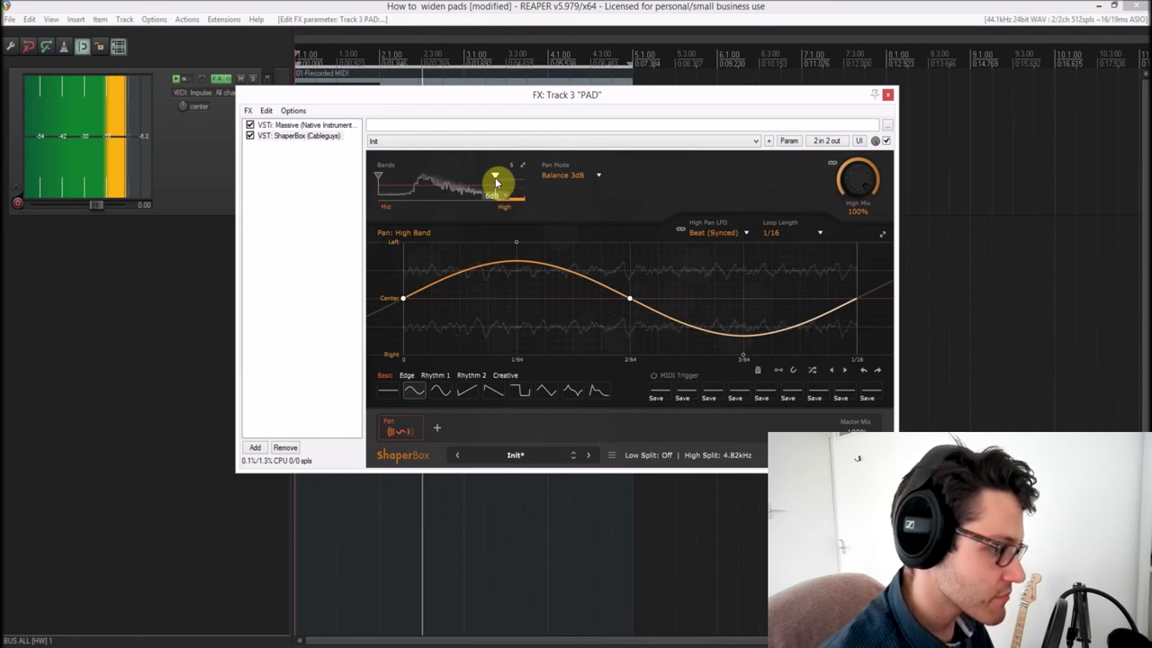
pyautogui.press('space')
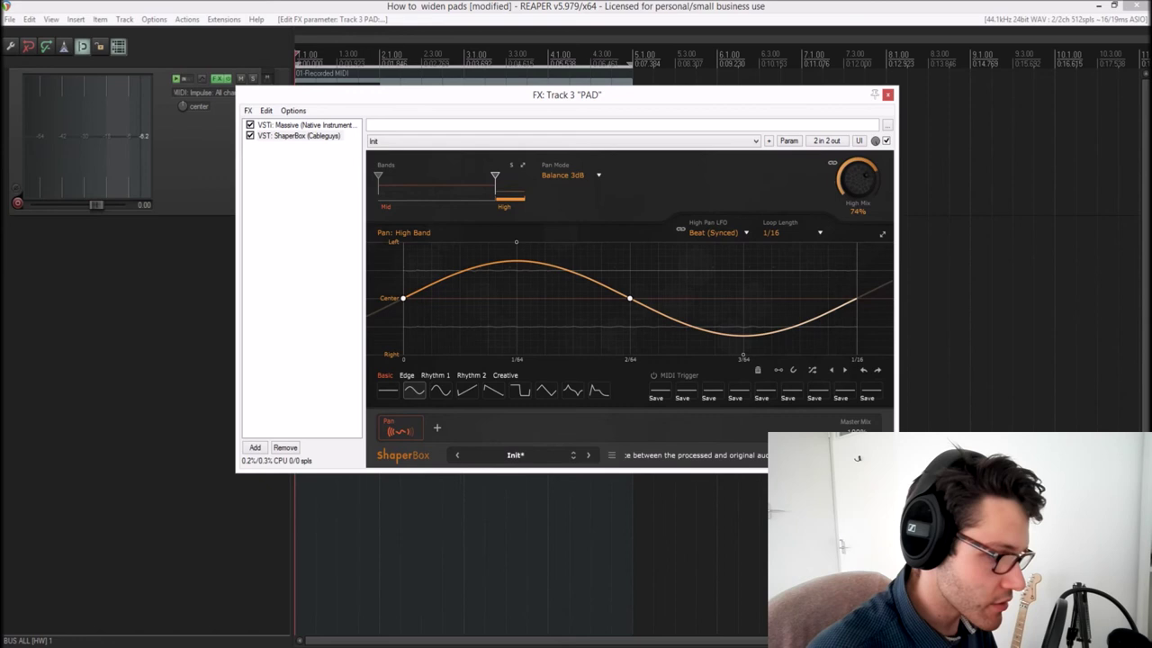
# Step: Lower the High Mix to 75% and listen to the blended result
pyautogui.click(821, 180)
pyautogui.press('space')
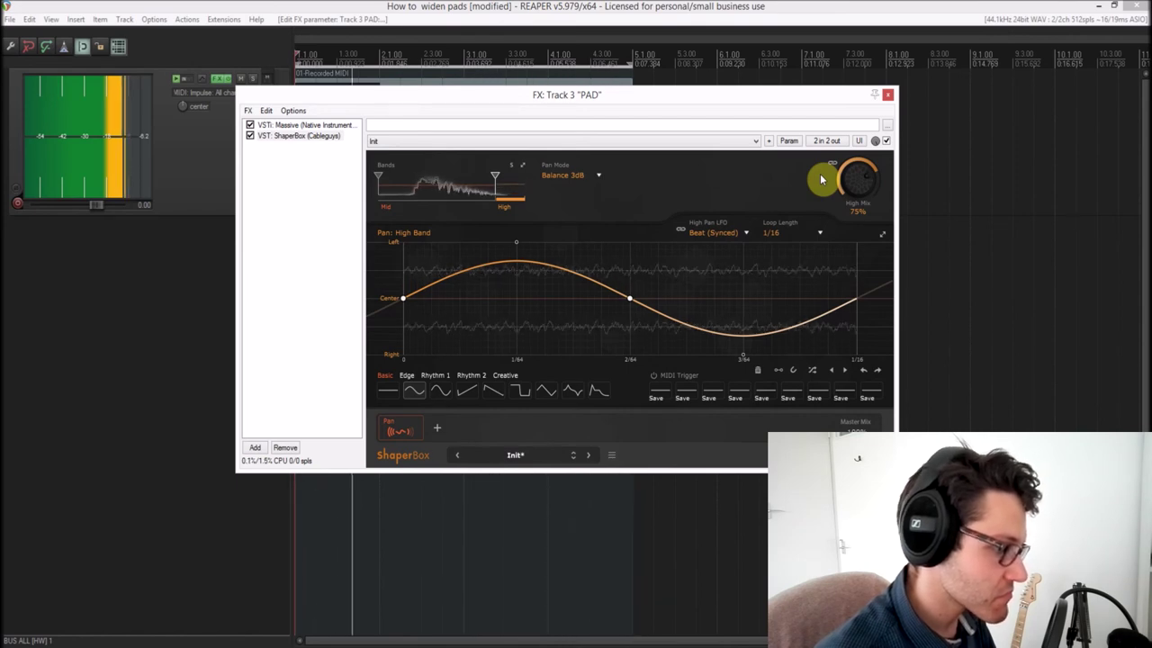
pyautogui.press('space')
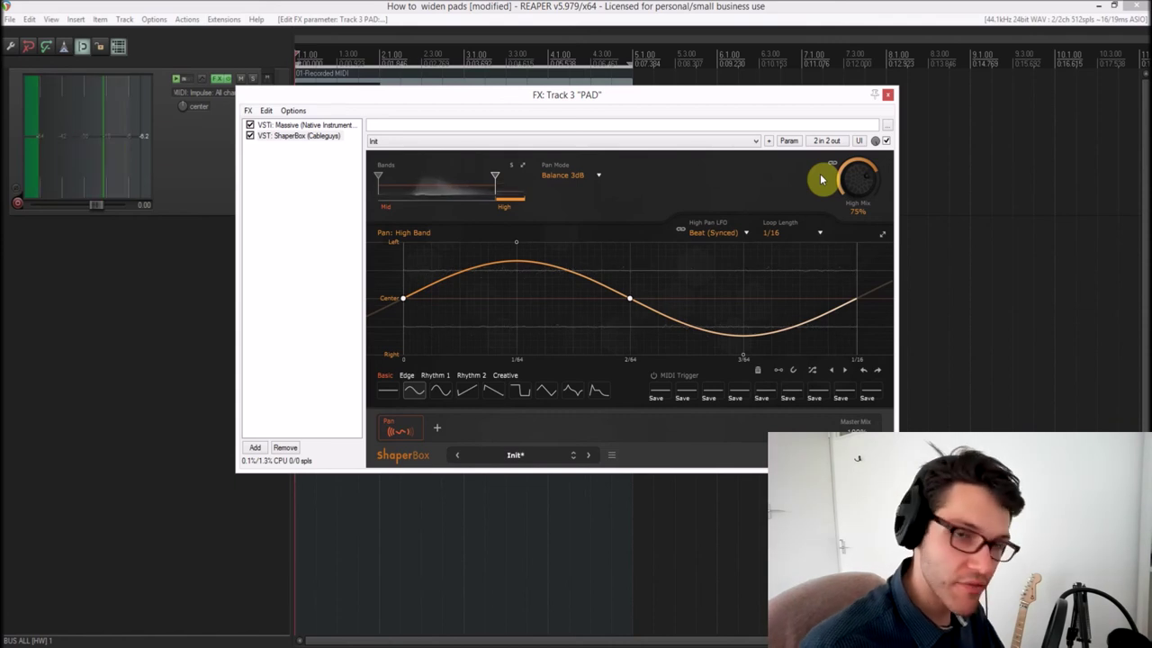
pyautogui.press('space')
pyautogui.click(886, 141)
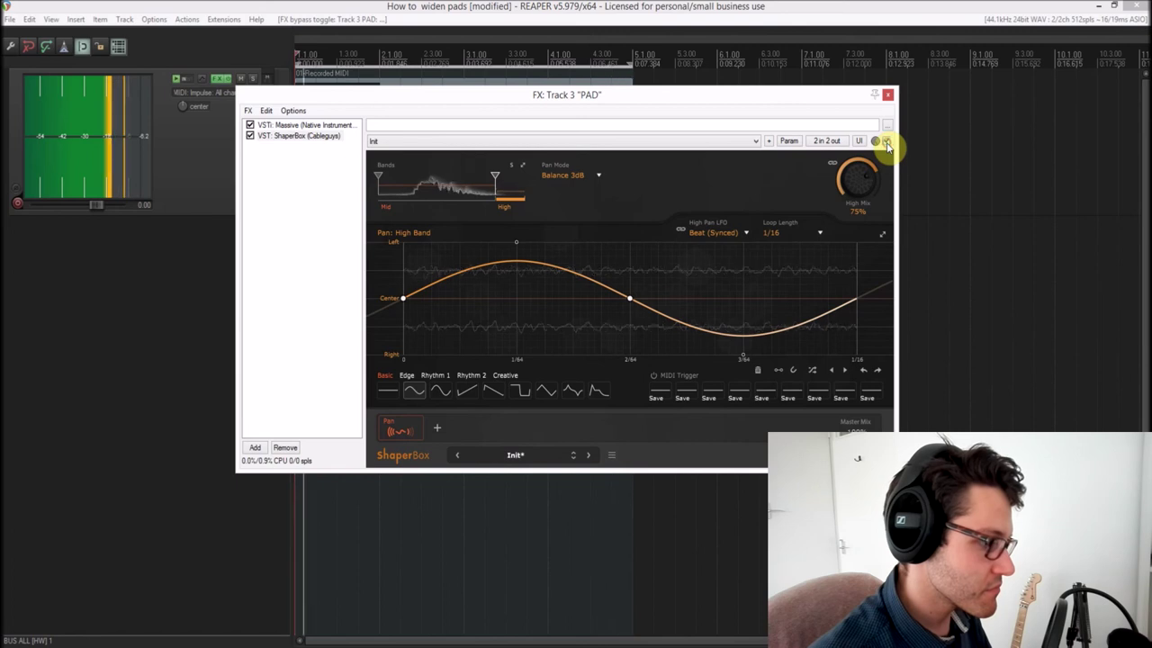
pyautogui.click(886, 141)
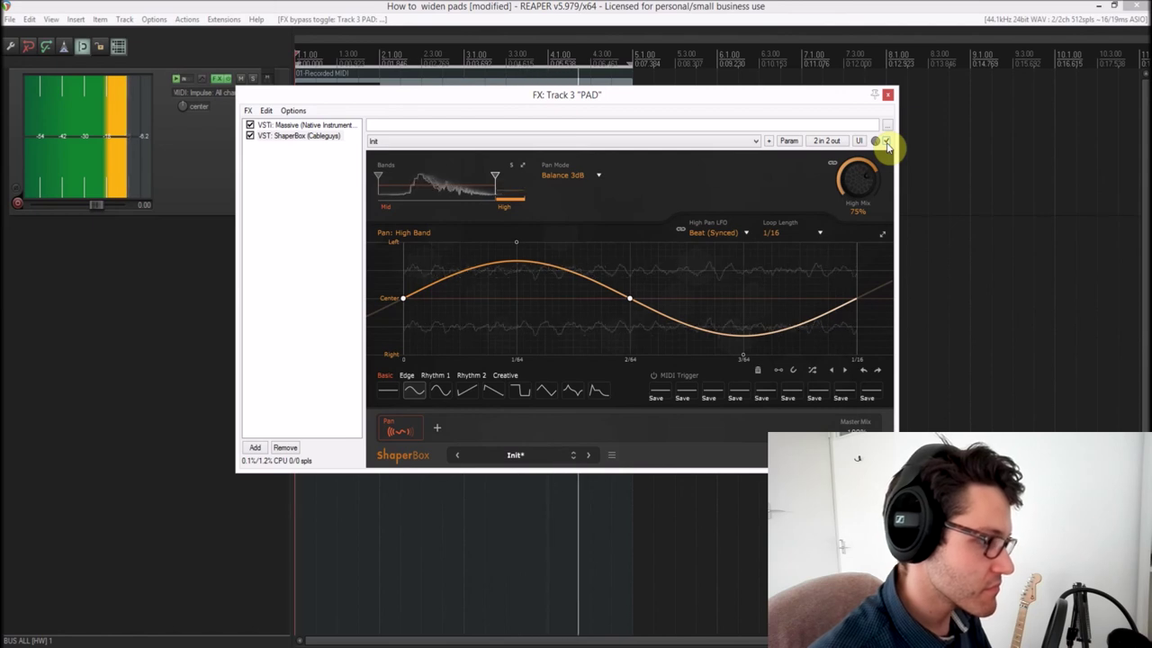
pyautogui.click(886, 142)
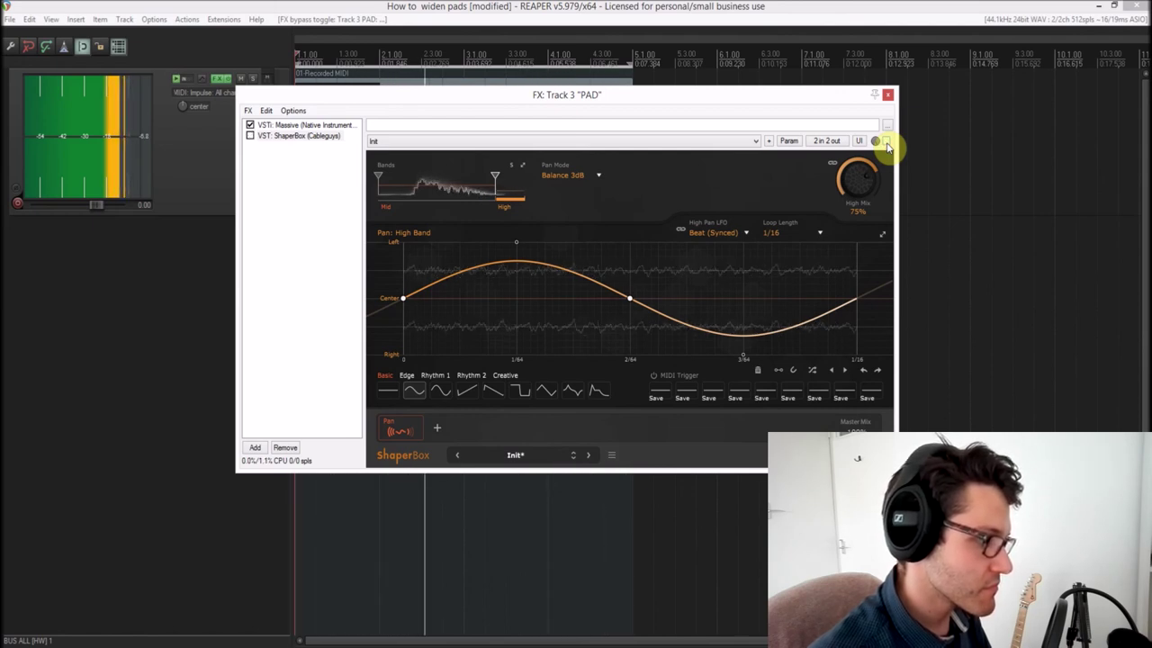
pyautogui.click(887, 142)
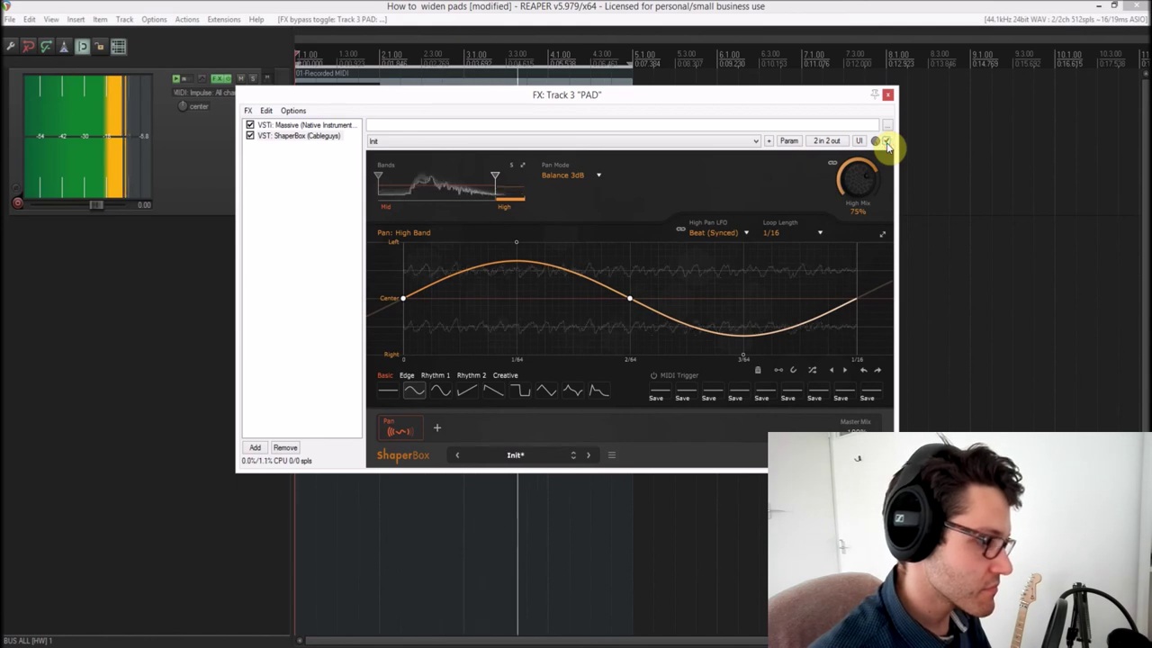